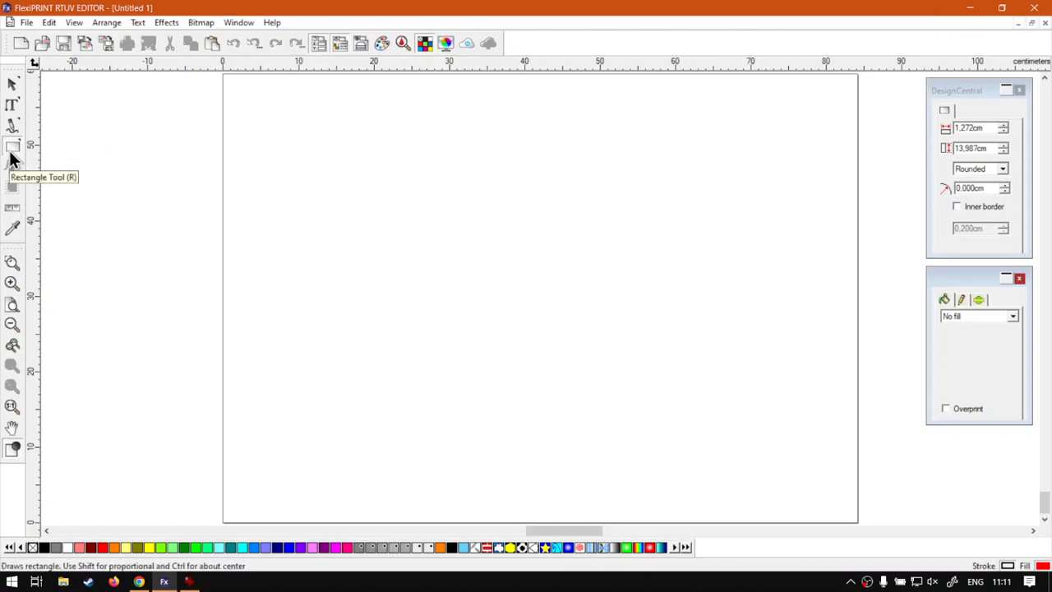
Draw a rectangle about 37.9 by 16.6 cm in the upper half of the page, and delete it.
left_click(11, 150)
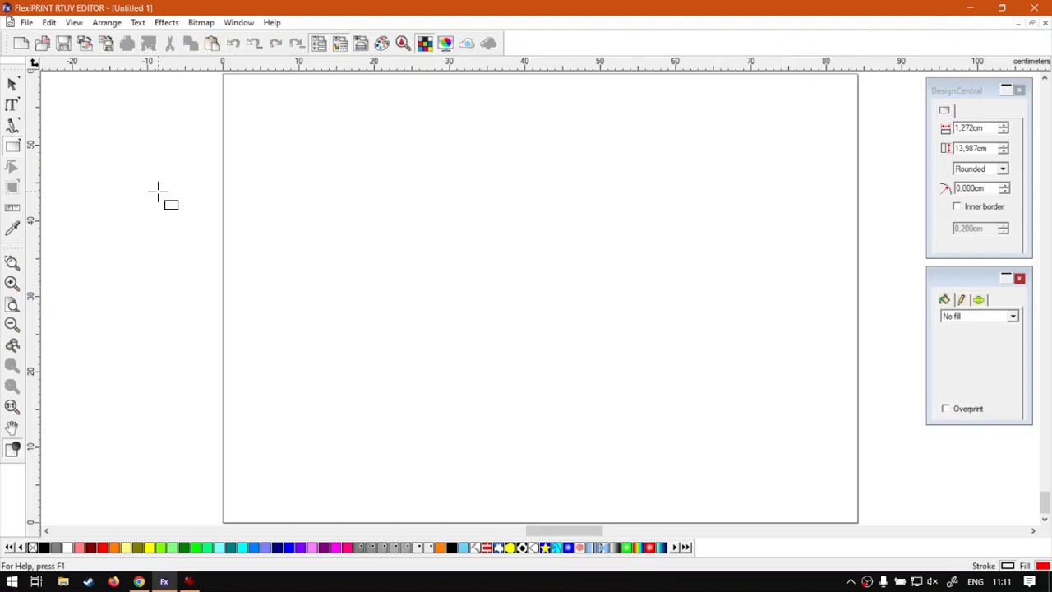
left_click(16, 156)
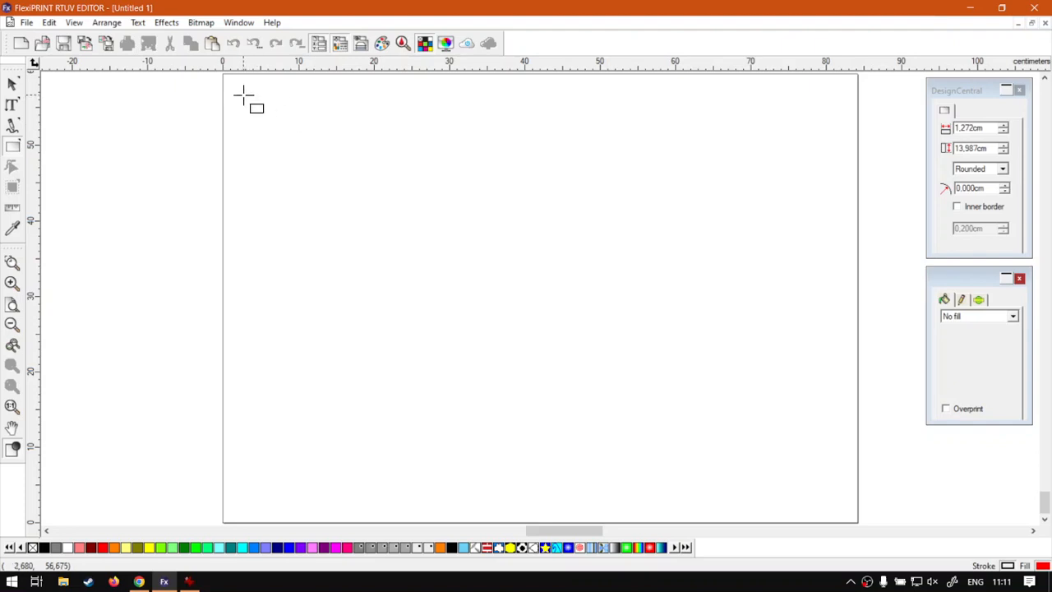
left_click(18, 148)
left_click(68, 155)
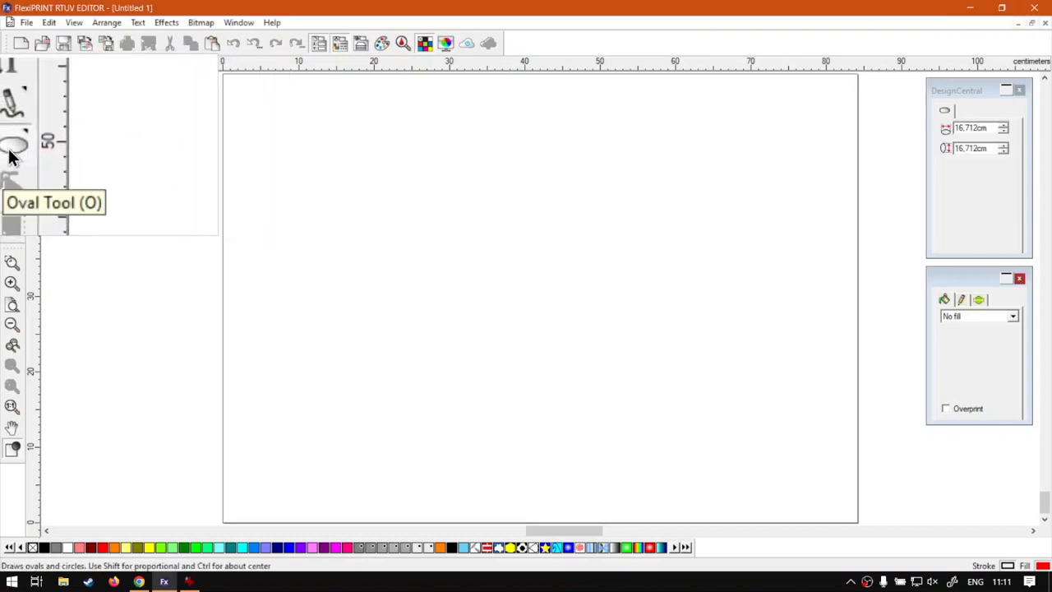
left_click(10, 156)
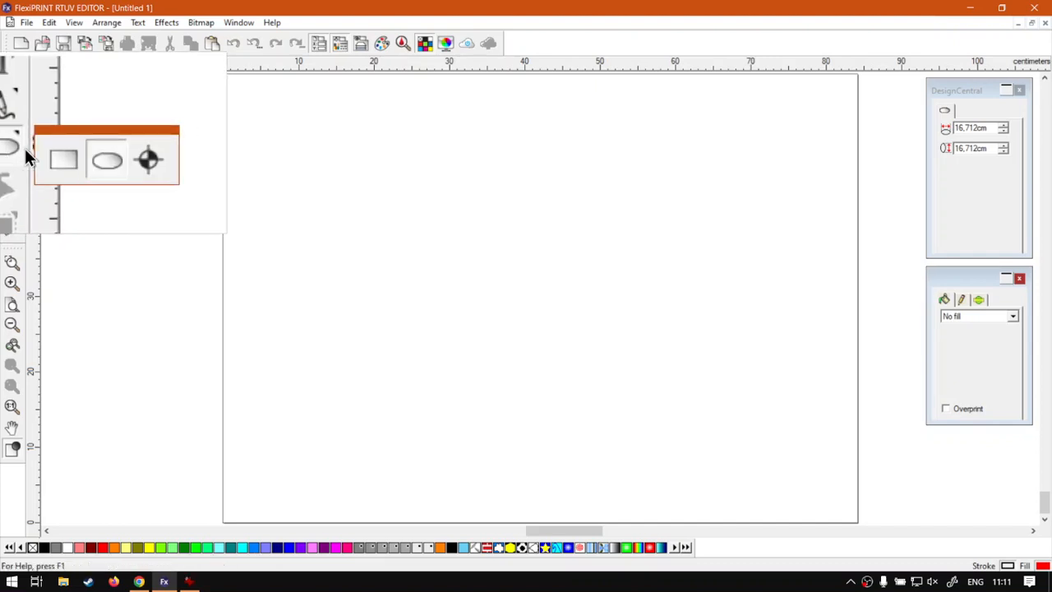
left_click(41, 156)
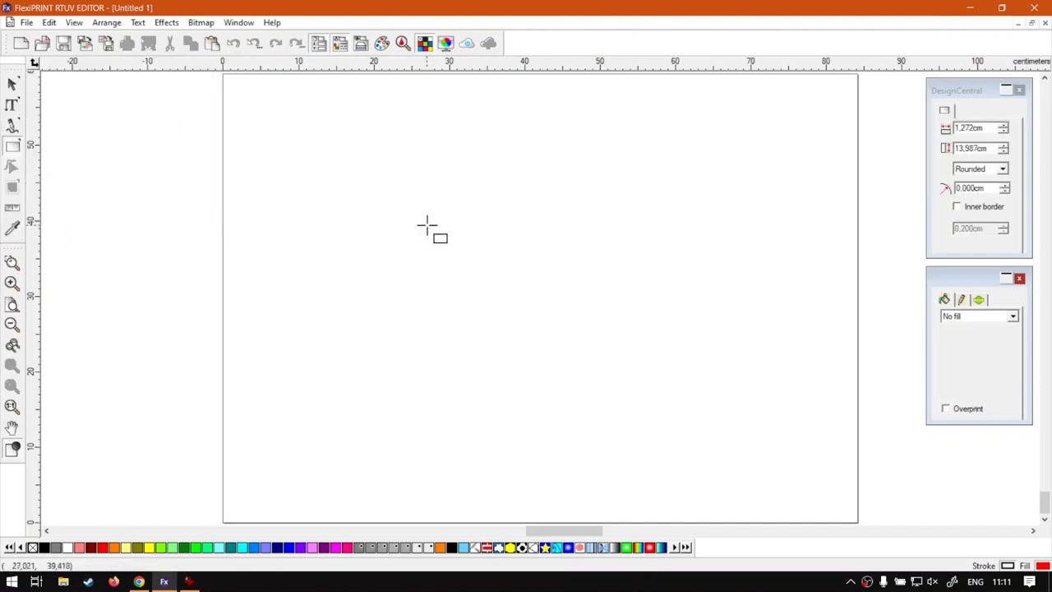
mouse_move(383, 164)
left_mouse_down()
mouse_move(613, 319)
mouse_move(654, 252)
mouse_move(442, 151)
mouse_move(268, 155)
mouse_move(518, 345)
mouse_move(688, 216)
mouse_move(664, 298)
mouse_move(756, 298)
mouse_move(672, 292)
left_mouse_up()
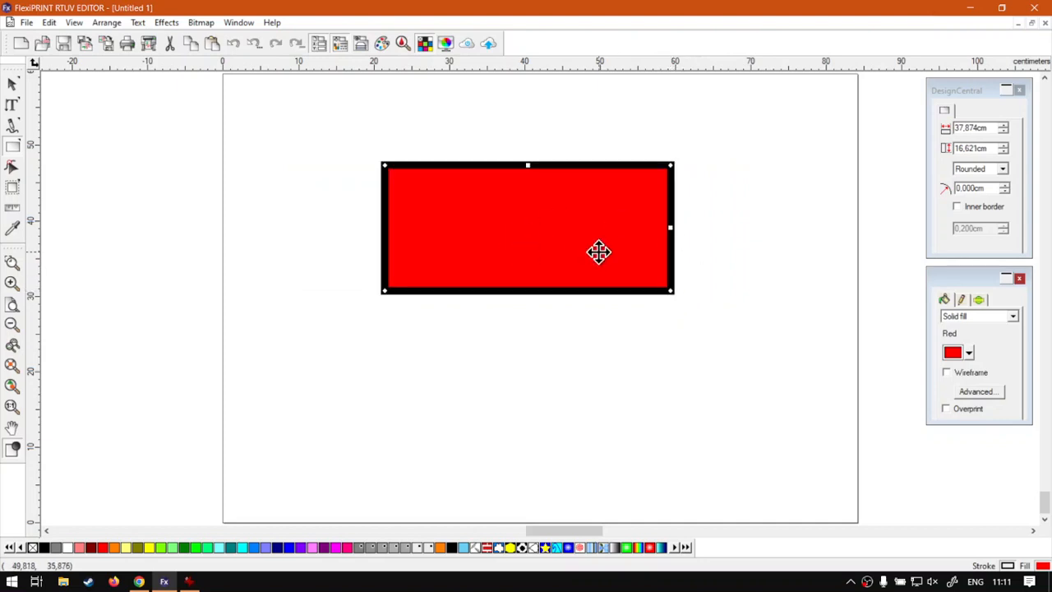
left_click(12, 83)
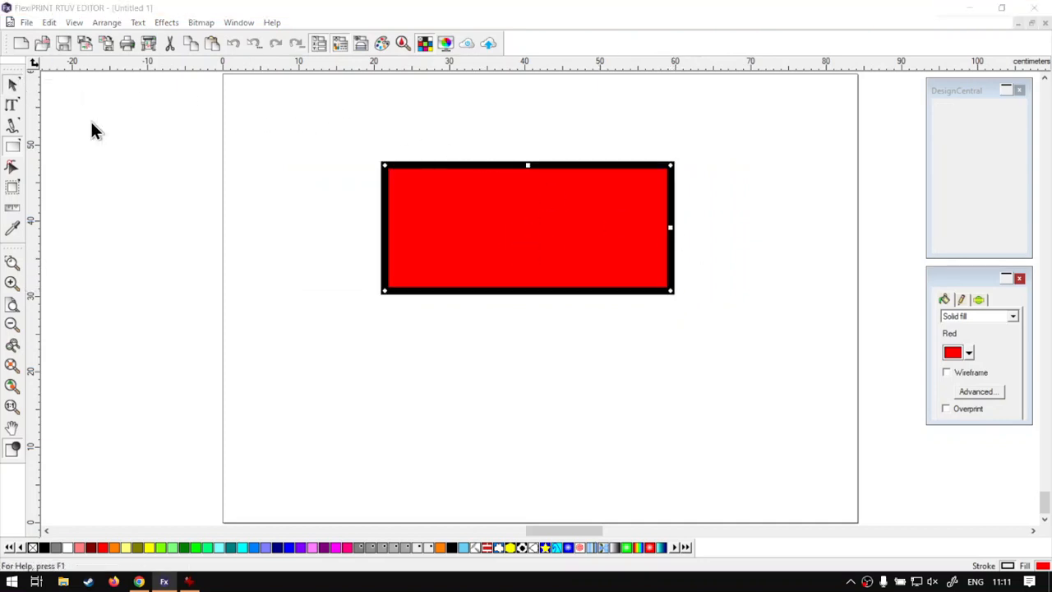
key("Delete")
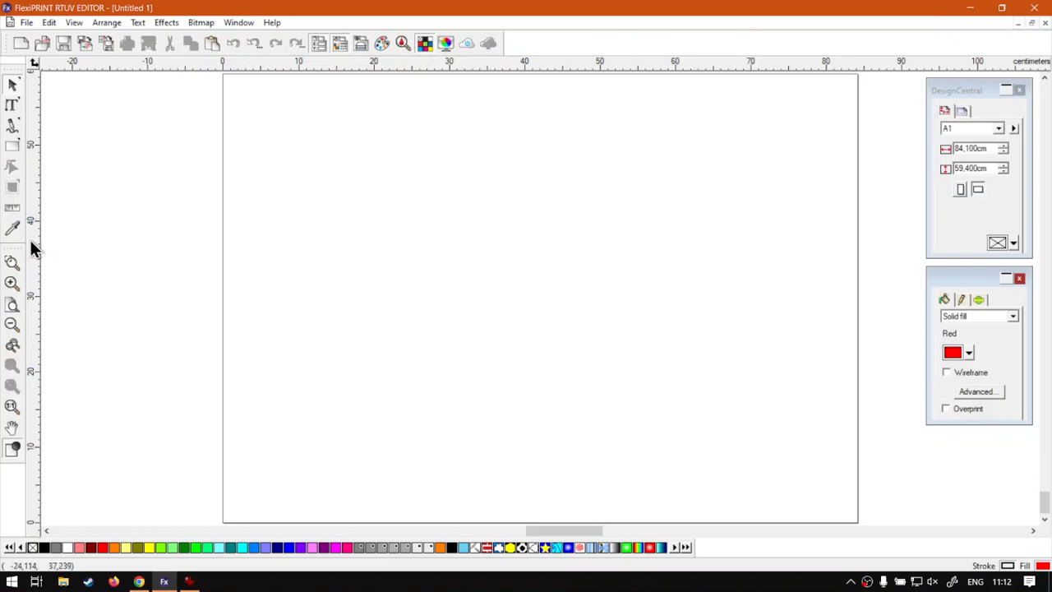
Place a vertical guide at about 26.2 cm and a horizontal guide at about 39.1 cm, and draw a square about 18.3 cm wide centred on their intersection.
left_click_drag(31, 240, 420, 238)
left_click_drag(496, 67, 488, 232)
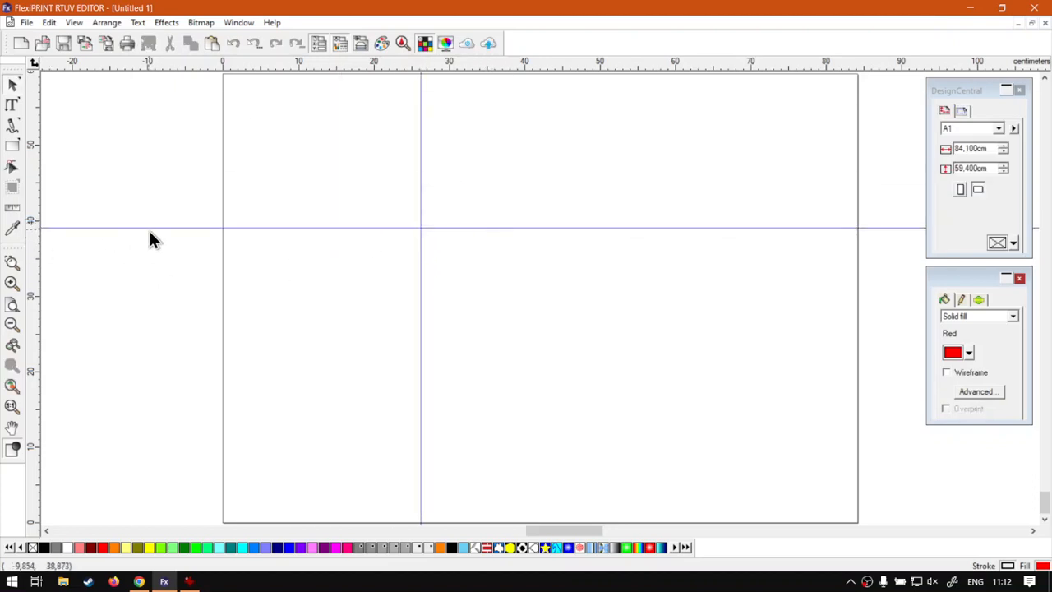
left_click(12, 145)
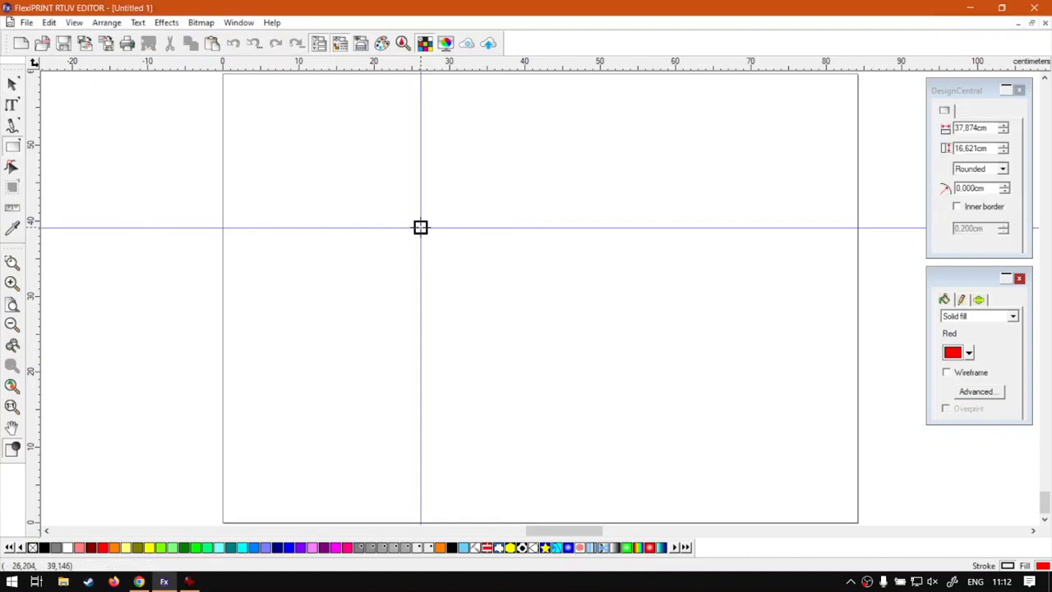
left_click(420, 226)
mouse_move(451, 256)
left_mouse_down()
mouse_move(589, 364)
mouse_move(507, 214)
mouse_move(343, 240)
mouse_move(291, 364)
mouse_move(296, 241)
mouse_move(418, 216)
left_mouse_up()
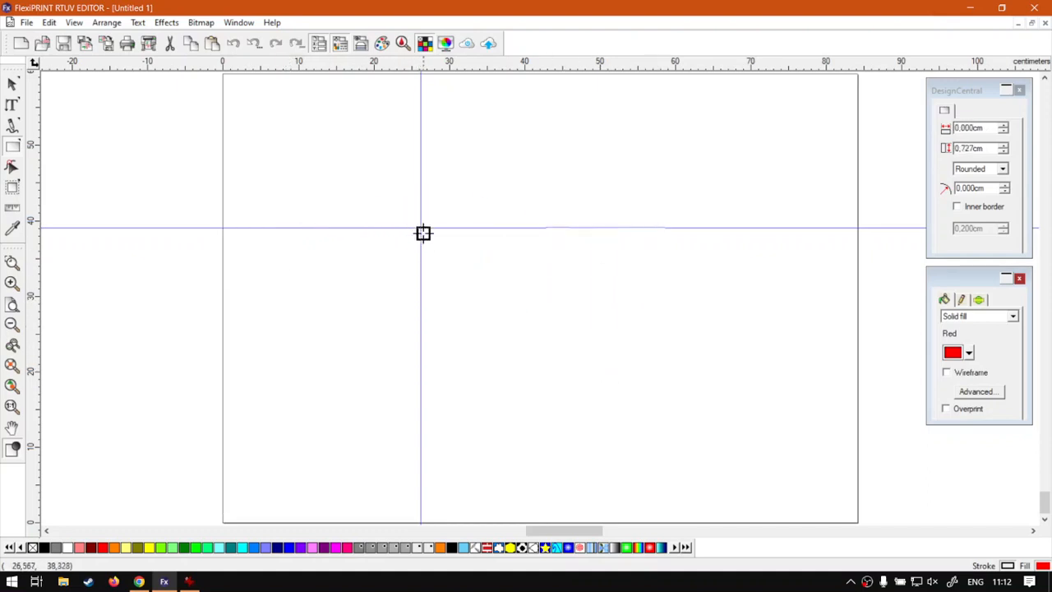
mouse_move(468, 271)
left_mouse_down()
mouse_move(600, 357)
mouse_move(636, 366)
mouse_move(531, 292)
mouse_move(580, 310)
mouse_move(589, 332)
mouse_move(582, 276)
mouse_move(457, 123)
mouse_move(268, 227)
mouse_move(454, 315)
mouse_move(469, 282)
mouse_move(496, 274)
mouse_move(468, 276)
mouse_move(446, 259)
mouse_move(498, 258)
mouse_move(464, 237)
mouse_move(430, 239)
mouse_move(434, 252)
mouse_move(473, 259)
mouse_move(497, 246)
mouse_move(447, 266)
mouse_move(480, 293)
mouse_move(494, 288)
mouse_move(438, 238)
left_mouse_up()
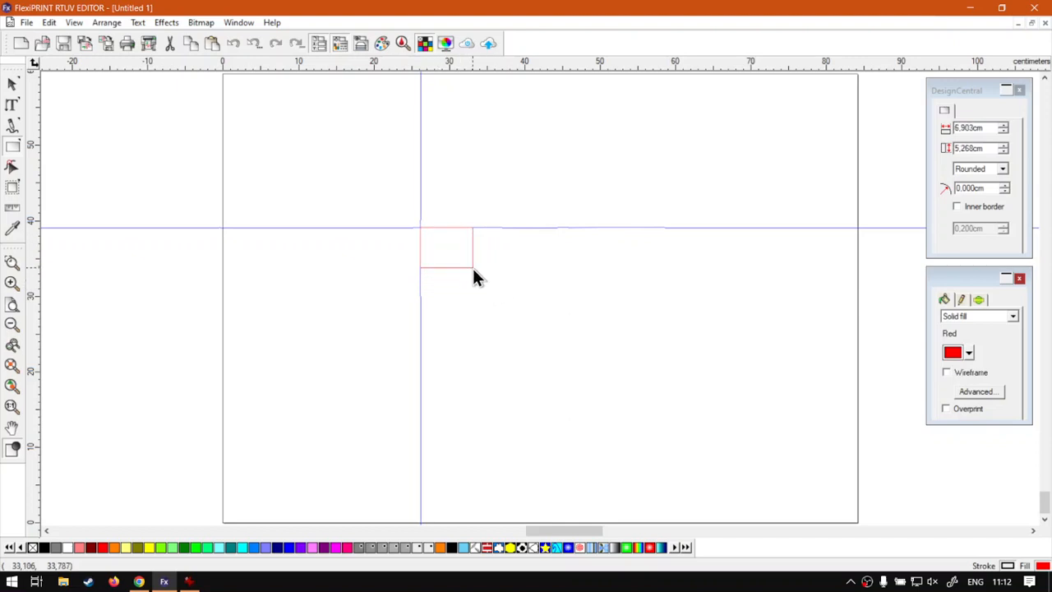
left_click_drag(473, 270, 375, 258)
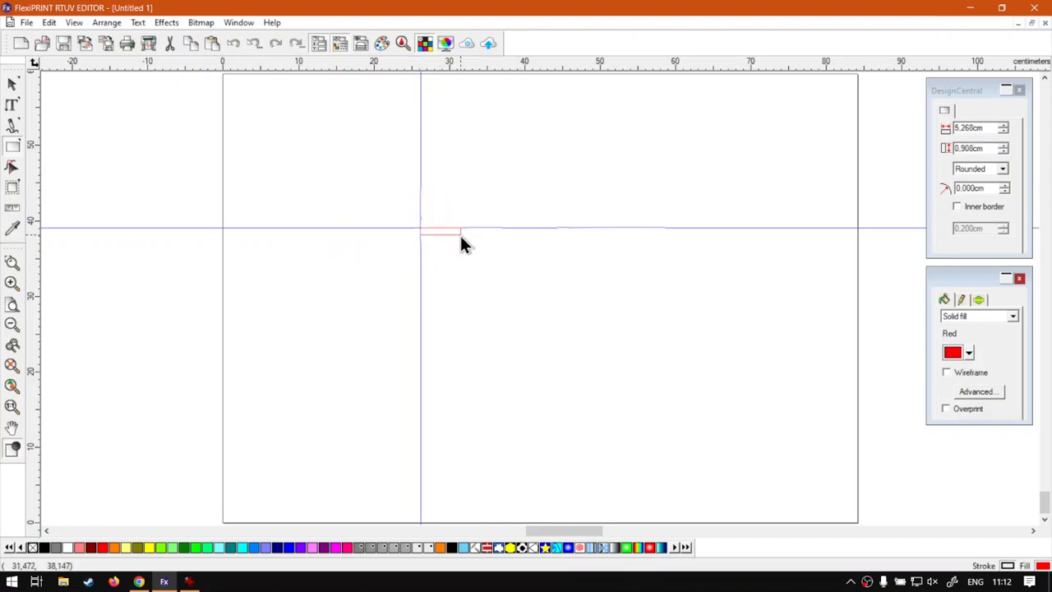
left_click_drag(462, 240, 468, 270)
left_click_drag(516, 308, 466, 215)
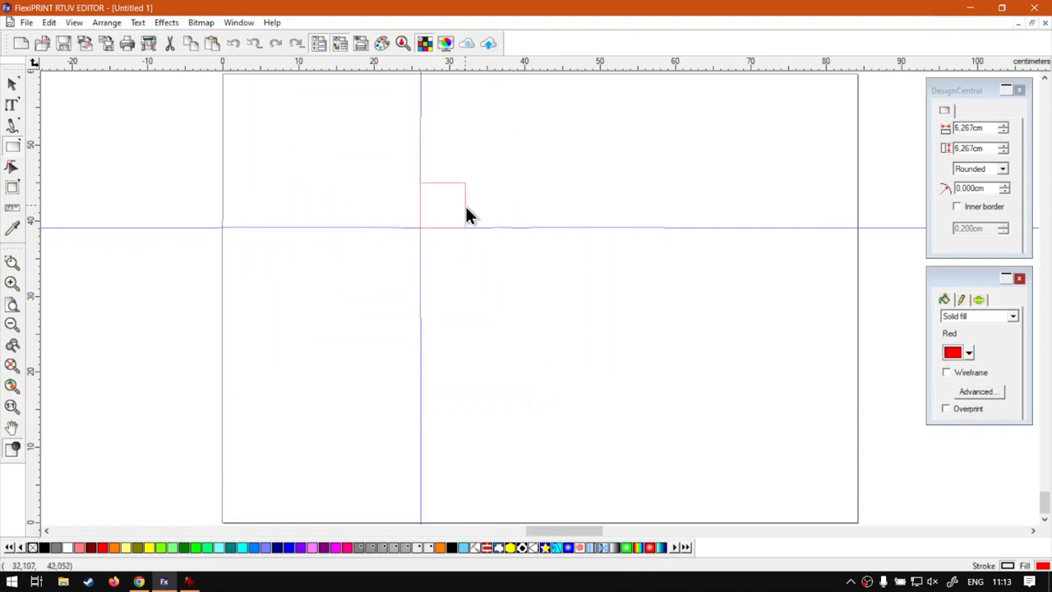
key("ctrl")
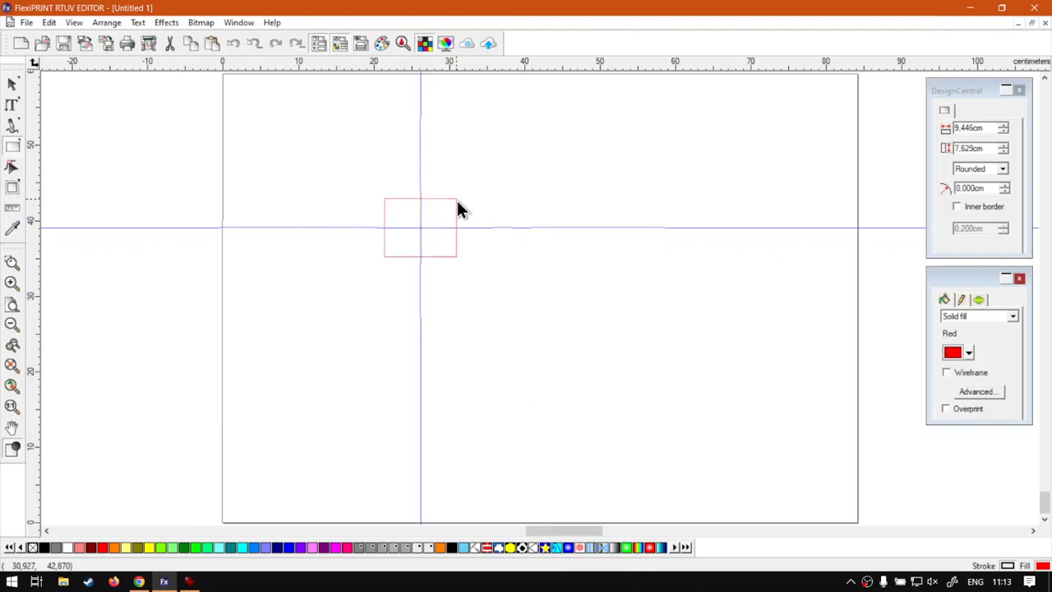
key("shift")
left_click_drag(459, 210, 488, 272)
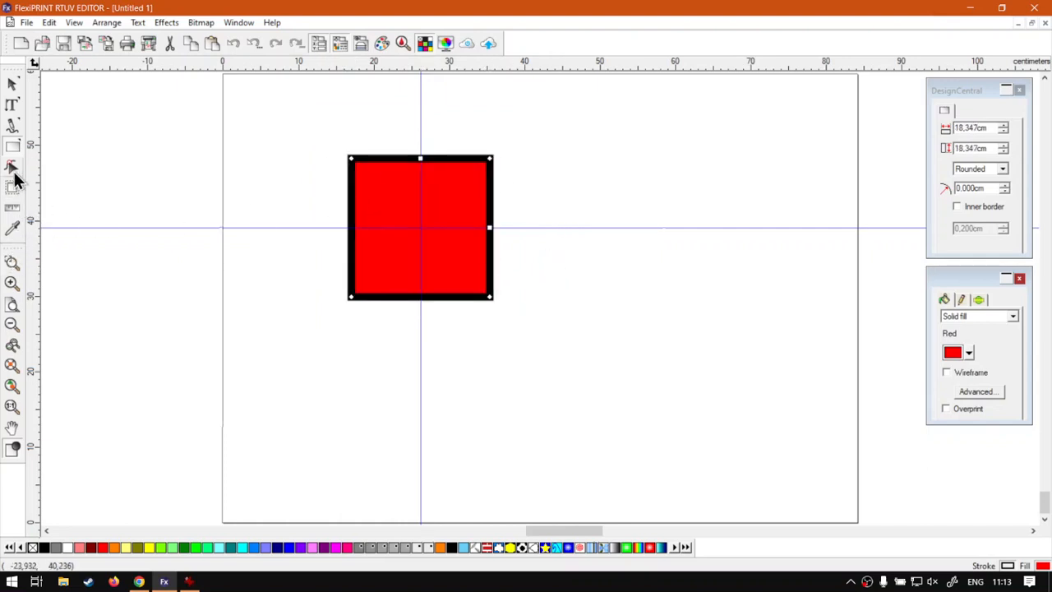
Draw a circle about 21.3 cm in diameter, centred on the horizontal guide at about X 51.6 cm, beside the square.
left_click_drag(14, 151, 64, 158)
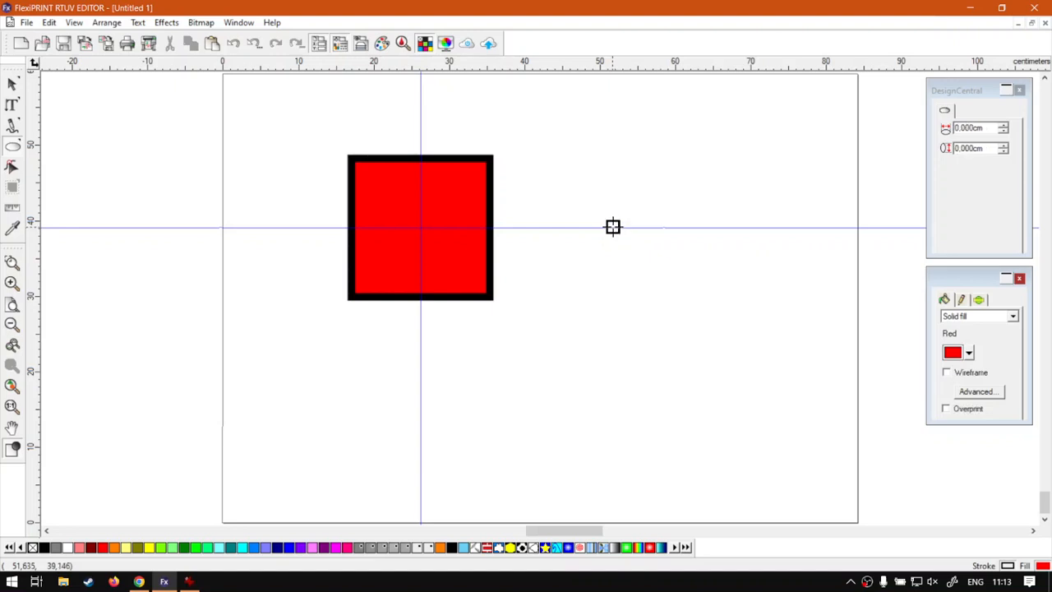
left_click_drag(612, 226, 616, 333)
mouse_move(702, 276)
left_mouse_down()
mouse_move(695, 319)
mouse_move(712, 310)
mouse_move(585, 171)
mouse_move(586, 225)
mouse_move(767, 370)
mouse_move(606, 161)
mouse_move(641, 282)
mouse_move(683, 315)
mouse_move(662, 336)
mouse_move(615, 279)
mouse_move(609, 242)
mouse_move(670, 311)
left_mouse_up()
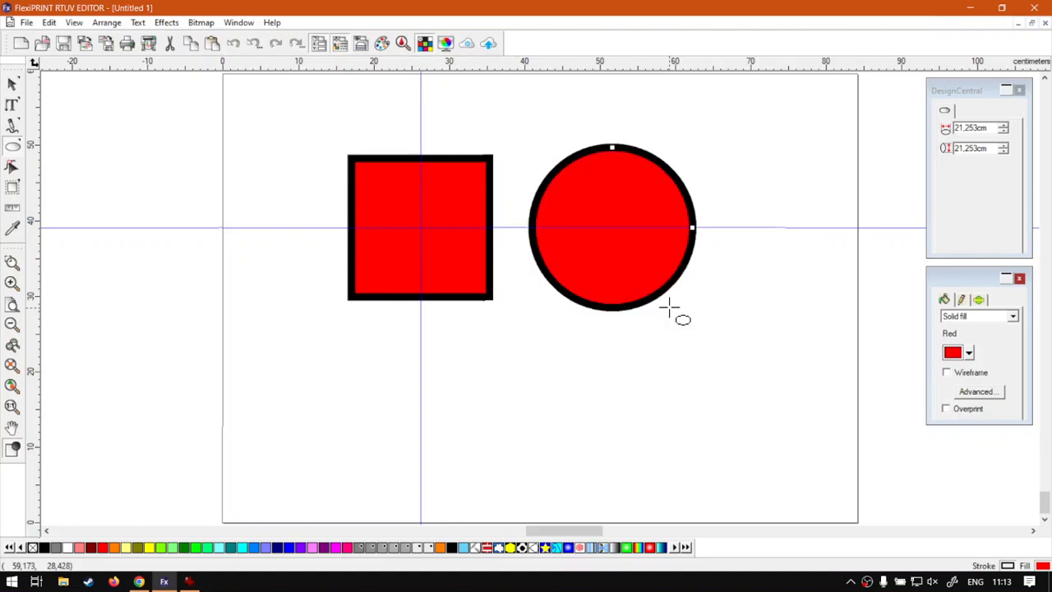
Move the circle and the square up off the guide intersection, and remove both guides from the page.
left_click(12, 83)
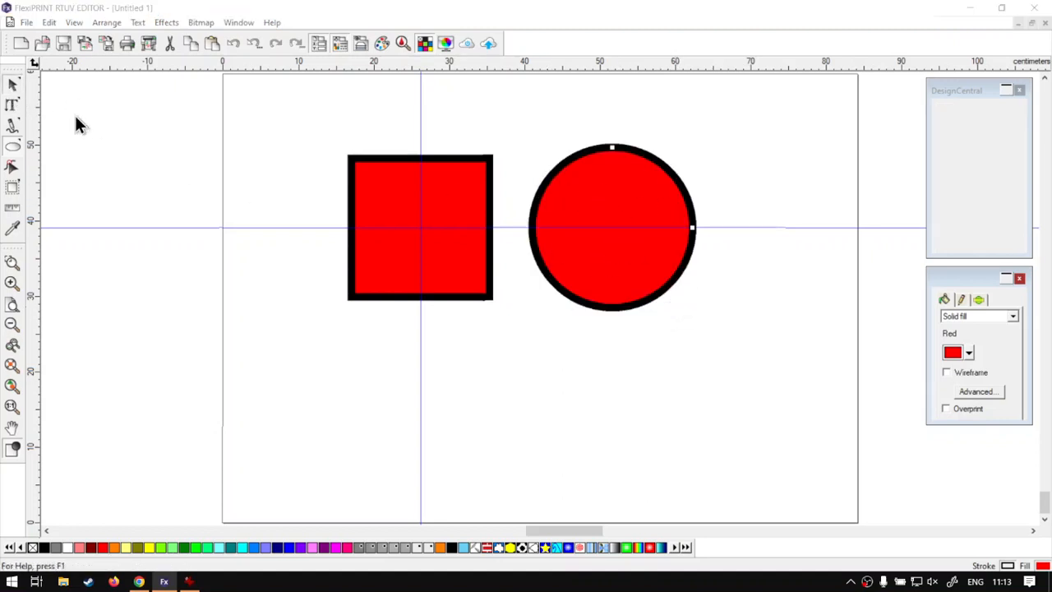
left_click(630, 268)
left_click_drag(630, 268, 655, 208)
left_click(468, 231)
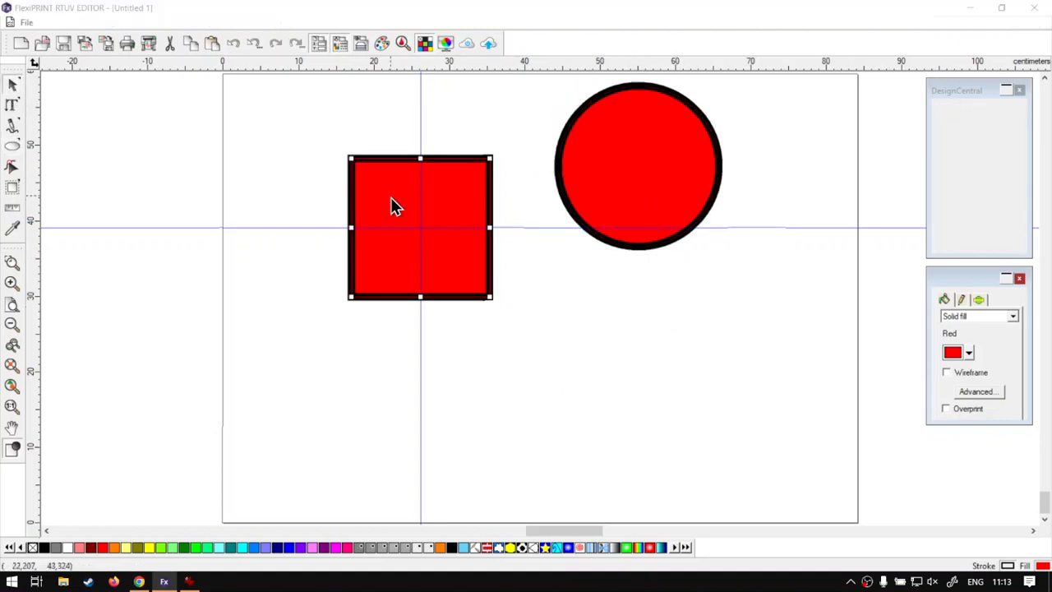
left_click_drag(392, 201, 343, 132)
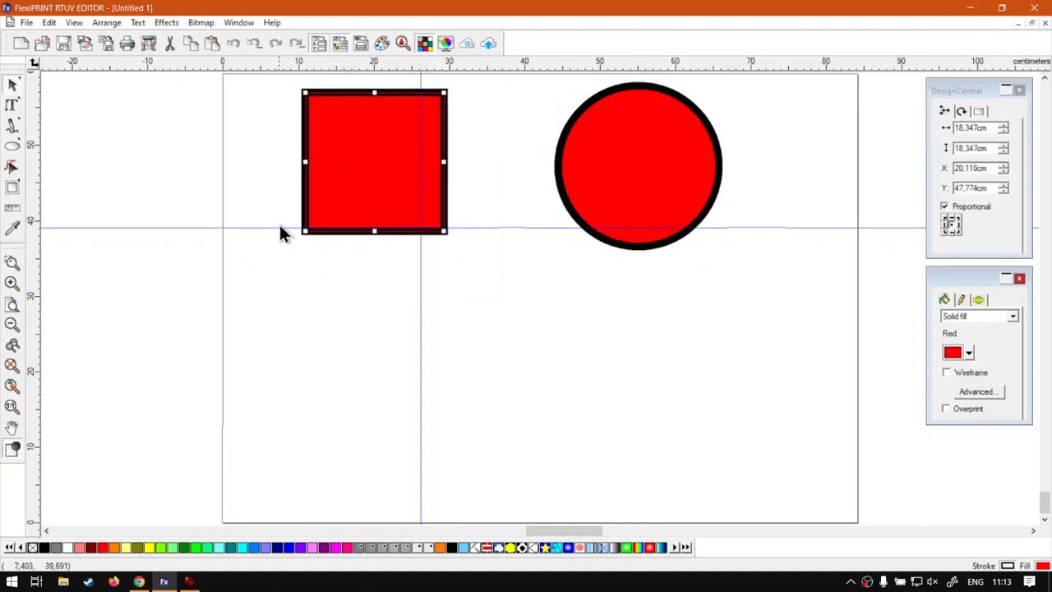
left_click(413, 292)
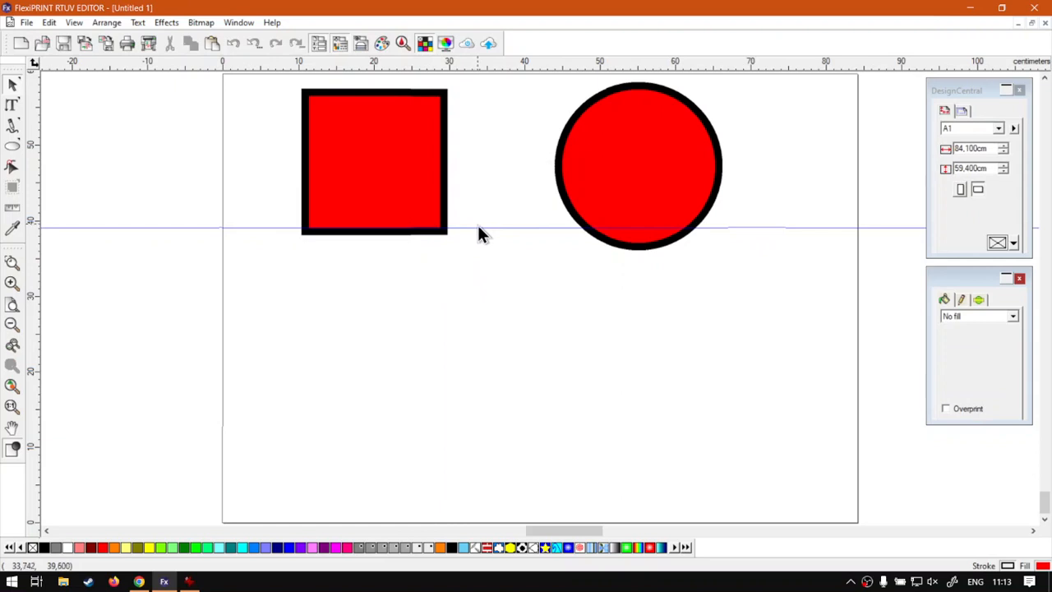
Reposition the square and the circle side by side in the page's upper half, with the circle centred at about X 56.8, Y 45.1 cm.
left_click(381, 175)
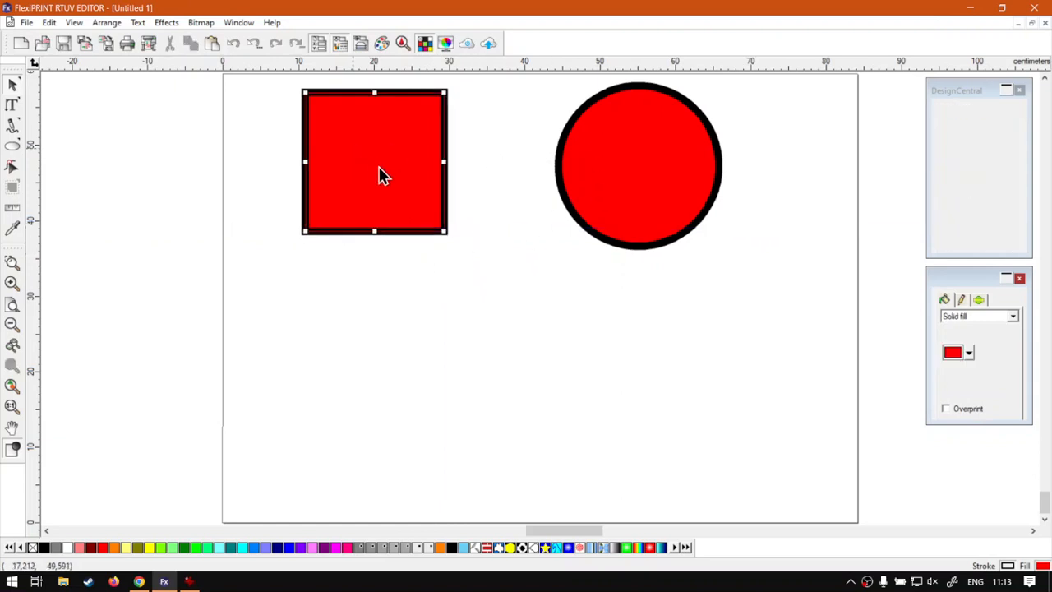
left_click_drag(379, 169, 399, 168)
left_click_drag(645, 174, 658, 195)
left_click_drag(376, 173, 398, 170)
left_click_drag(670, 210, 676, 203)
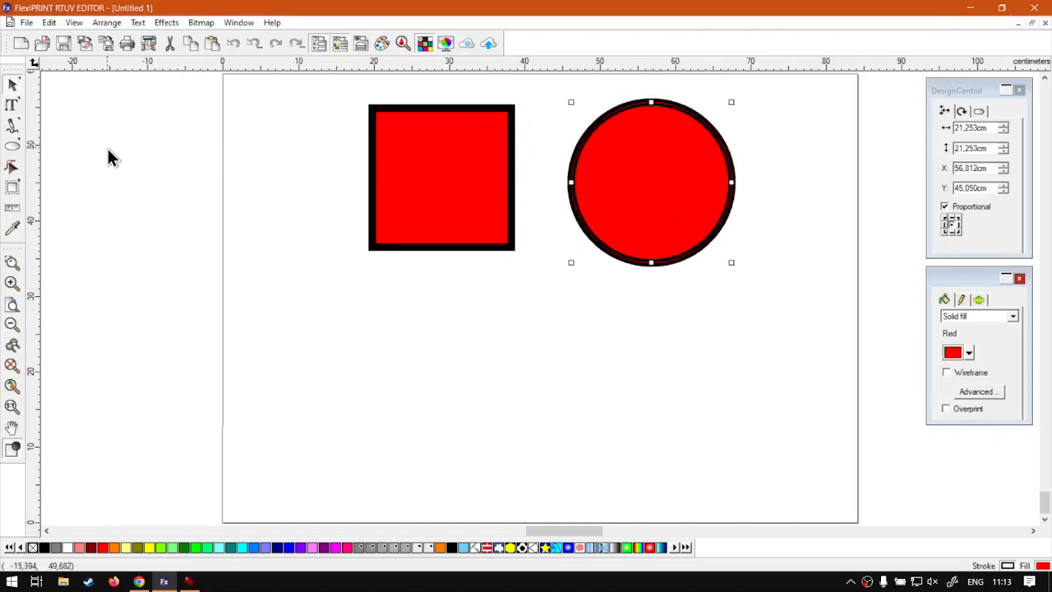
Place diamond registration marks near the page's lower-right corner at about X 80.8, Y 3 cm and upper-left corner at about X 1.7, Y 57.6 cm.
left_click(11, 149)
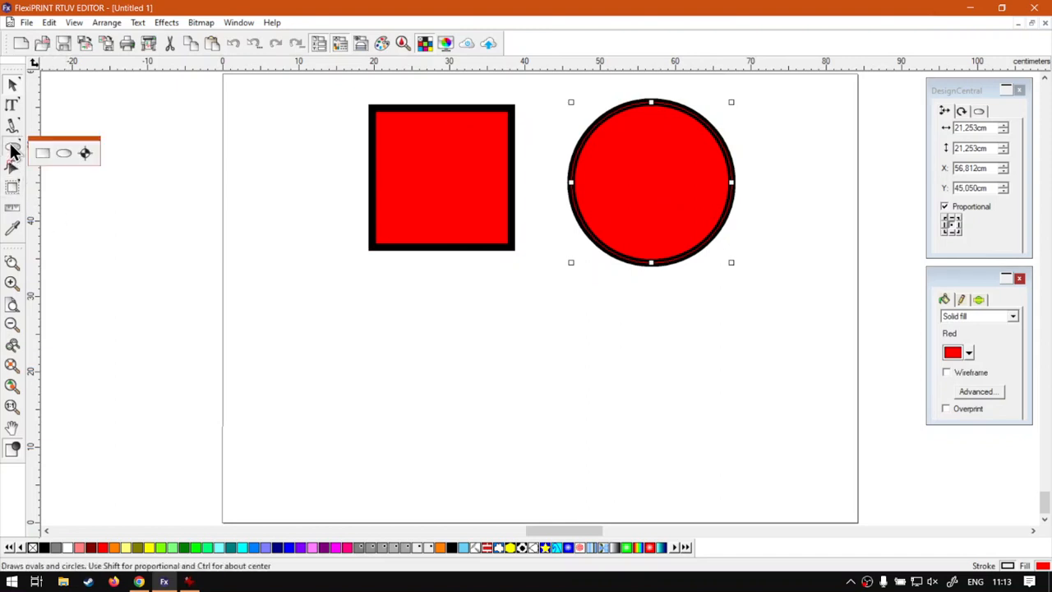
left_click(85, 153)
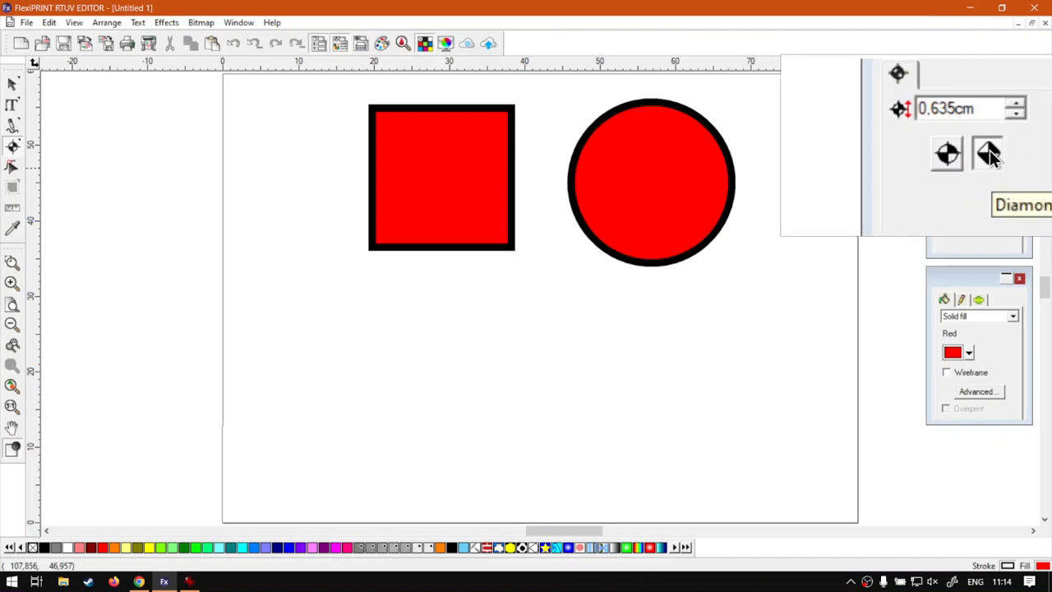
left_click(835, 503)
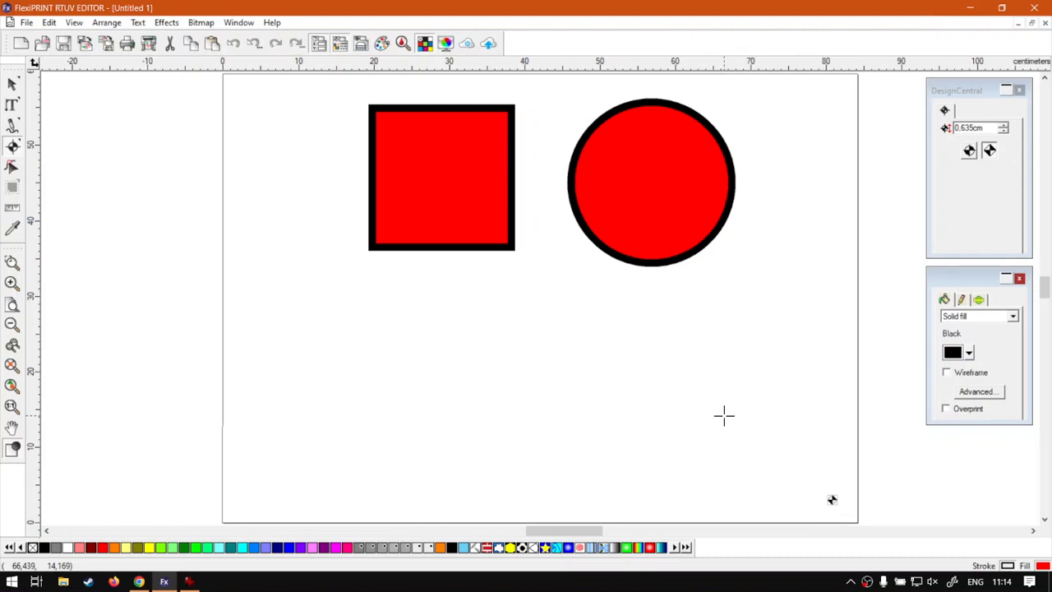
left_click(236, 88)
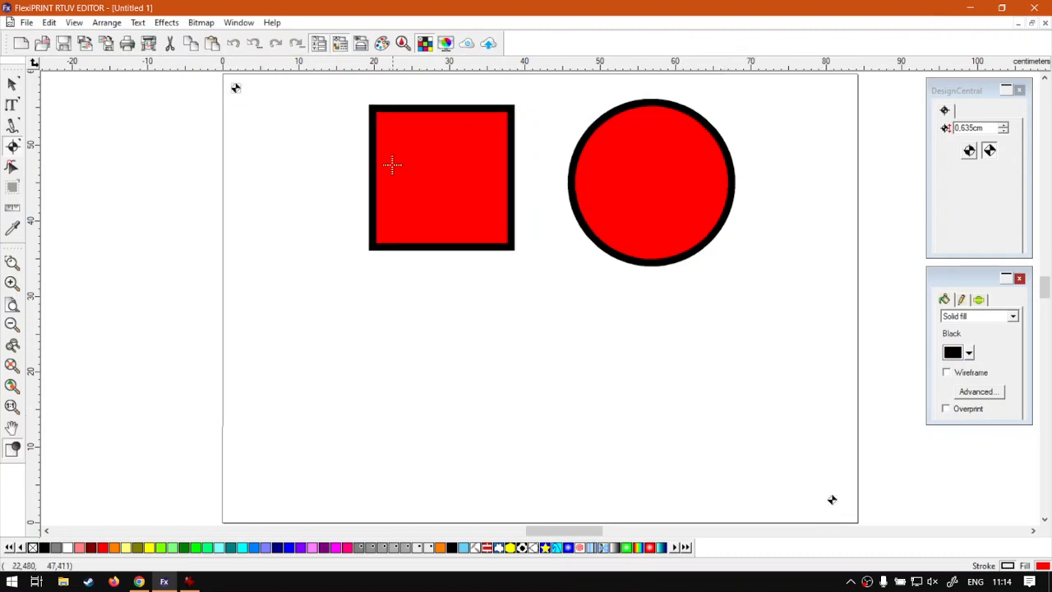
Try moving the upper-left registration mark diagonally towards the square, and undo the move.
left_click(11, 85)
left_click(236, 88)
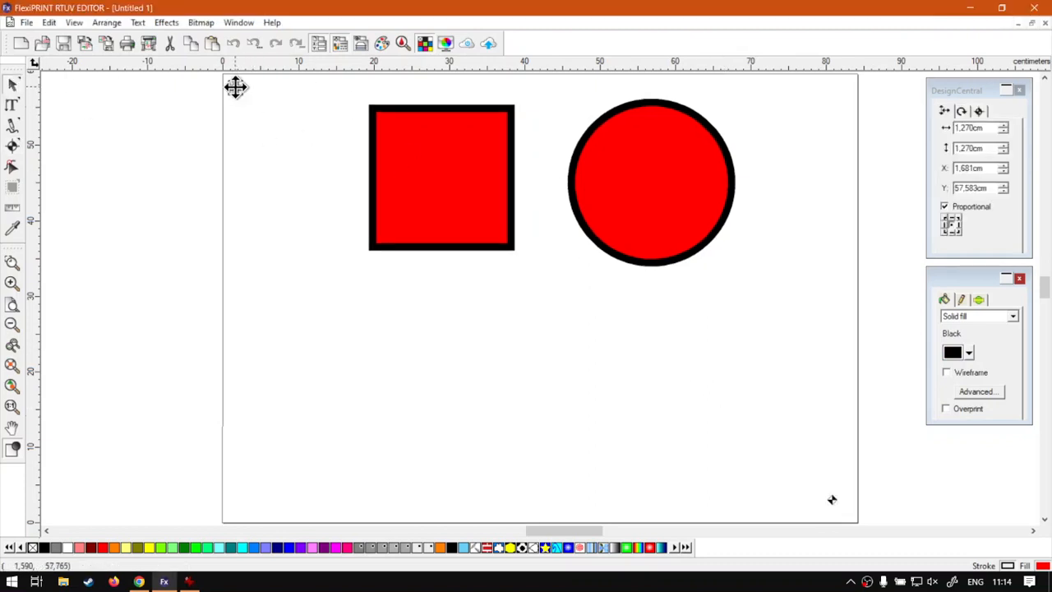
left_click_drag(239, 92, 311, 165)
key("ctrl+z")
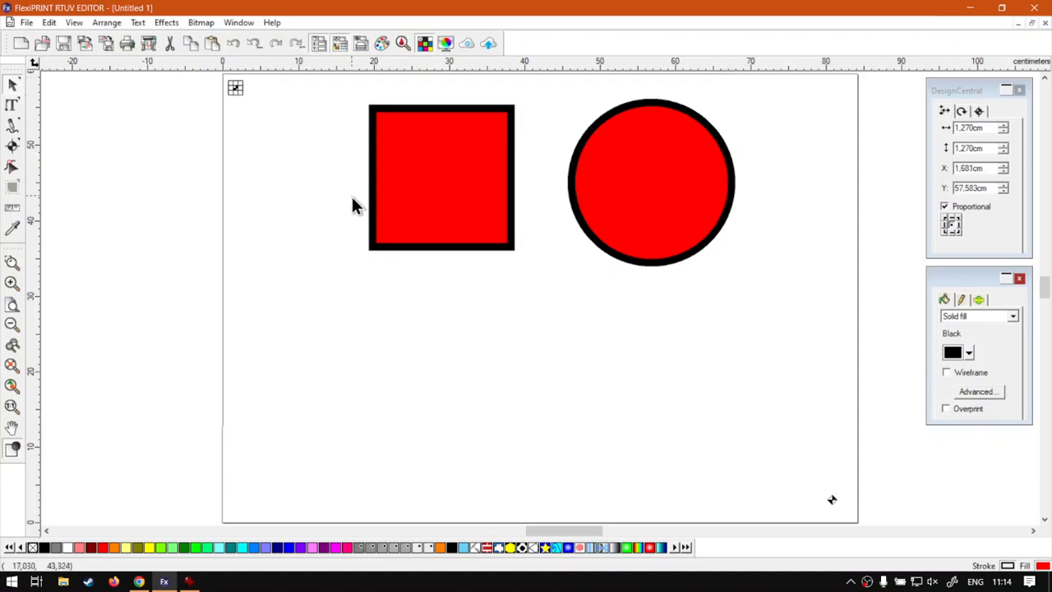
Increase the size of the lower-right diamond registration mark to 1.935 cm.
left_click(845, 471)
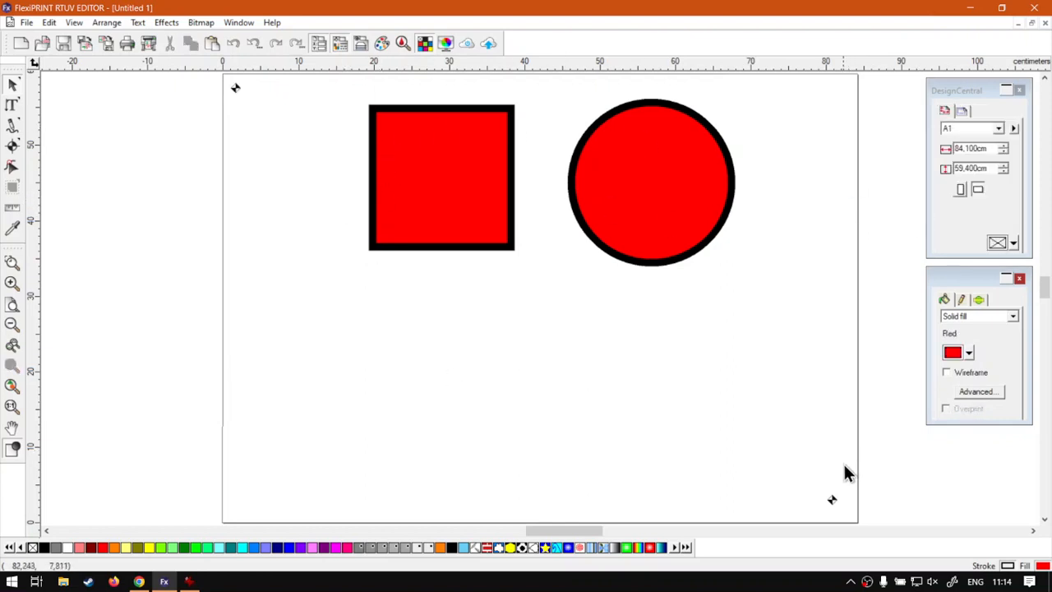
left_click(832, 498)
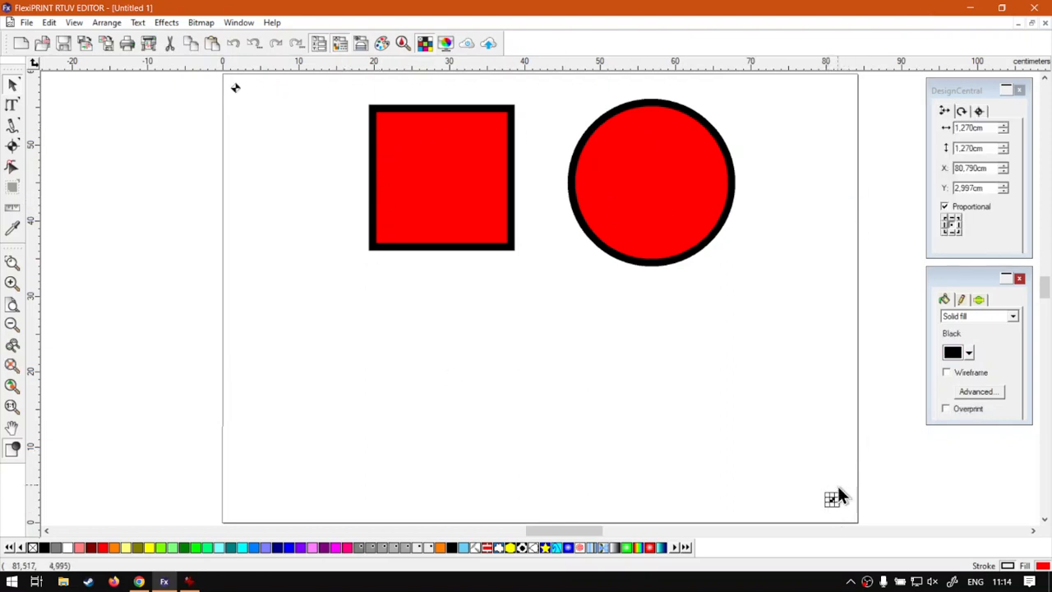
left_click(978, 110)
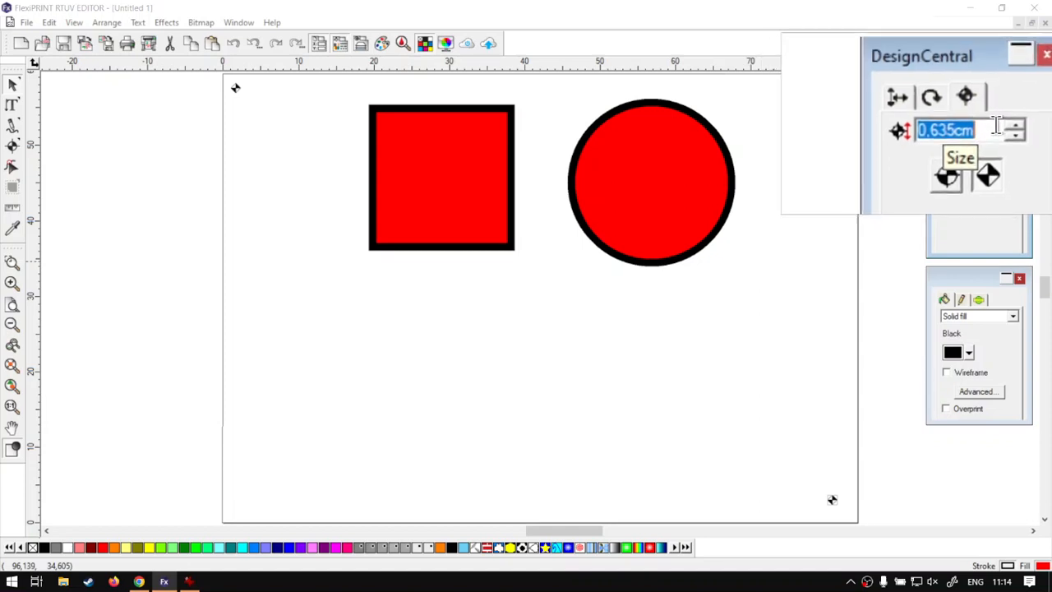
left_click(1004, 128)
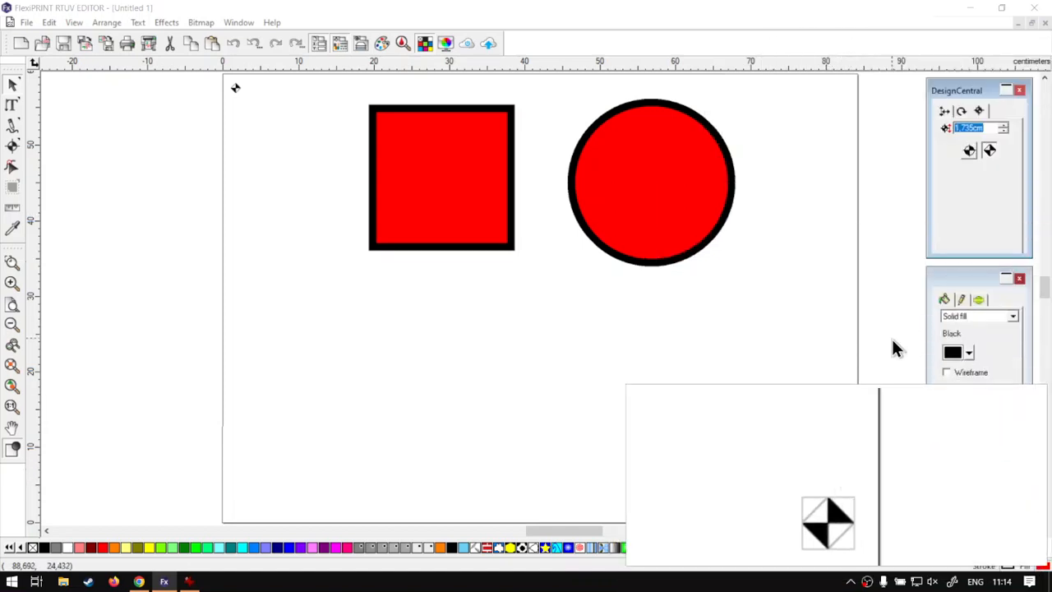
left_click(1004, 129)
left_click(1004, 128)
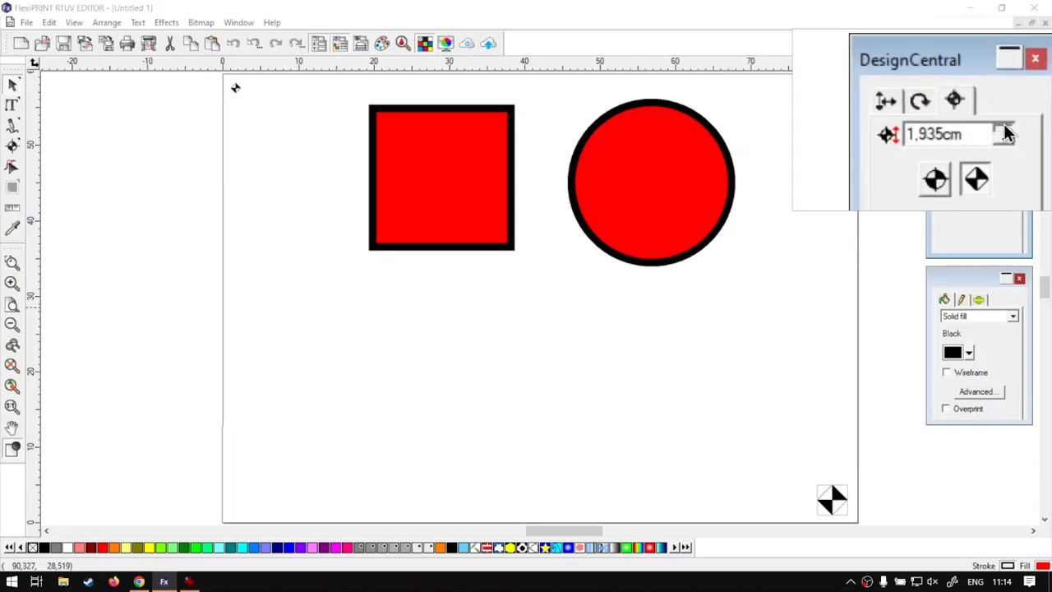
Increase the lower-right diamond registration mark's size to 3.435 cm and move it between the square and circle, at about X 43, Y 35 cm.
left_click(1005, 128)
left_click(1004, 132)
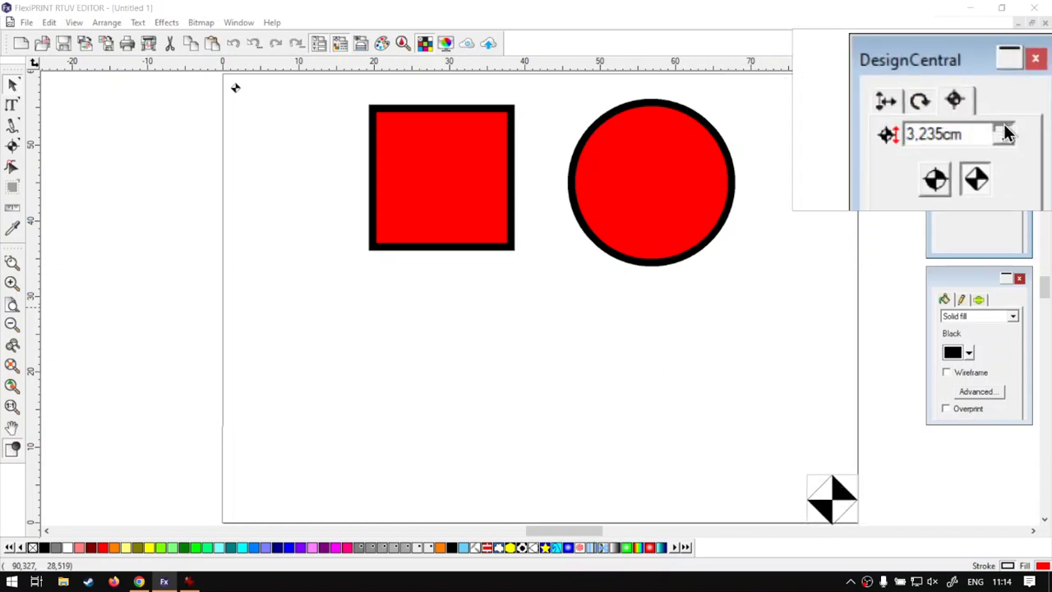
left_click_drag(826, 490, 547, 256)
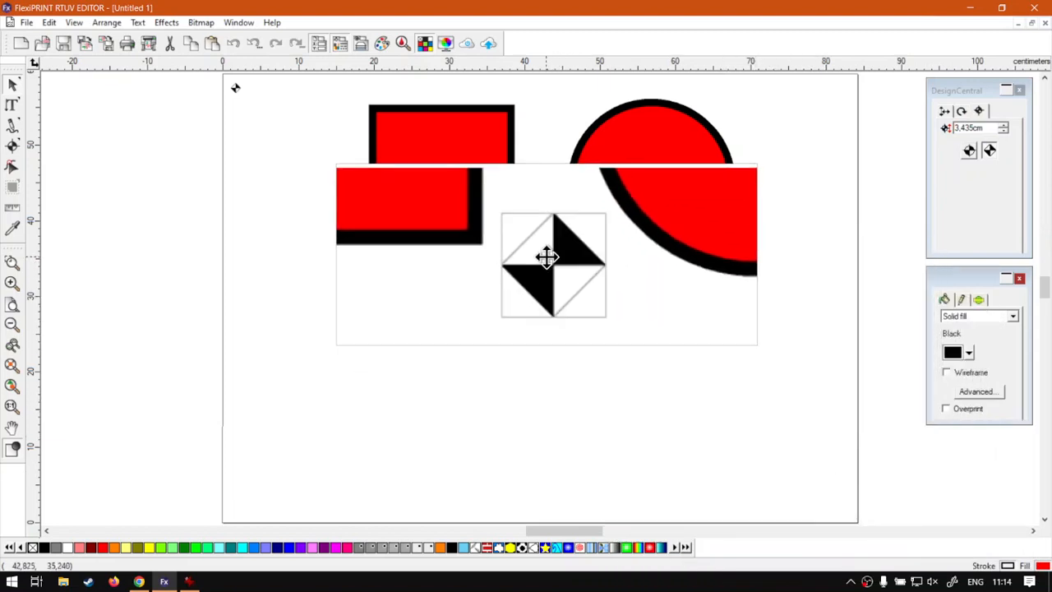
Compare the circular and diamond styles on the enlarged registration mark, and leave it set to the circular style.
left_click(970, 156)
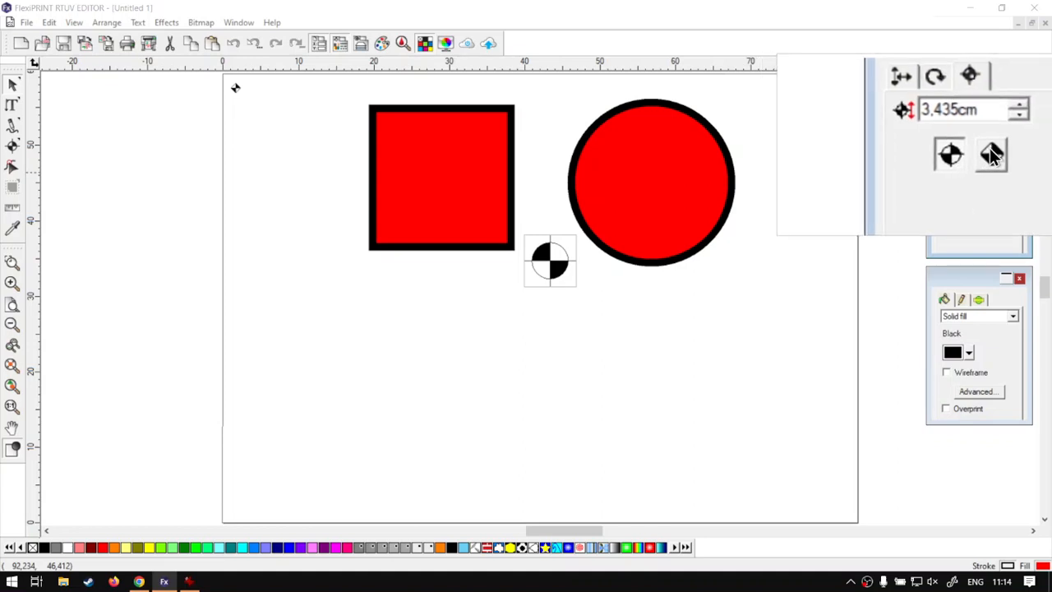
left_click(993, 154)
left_click(969, 156)
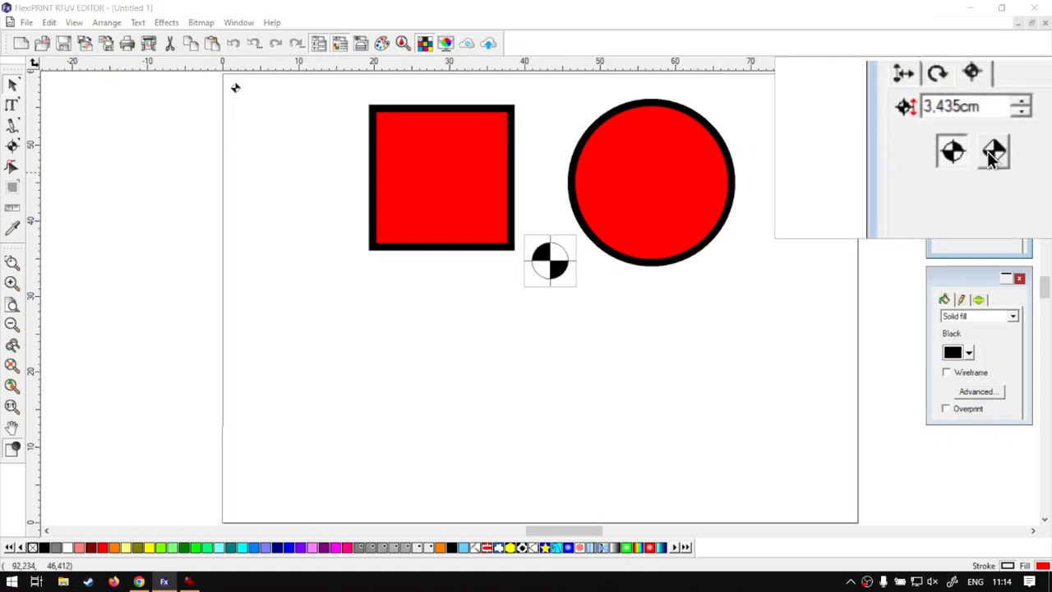
left_click(992, 154)
left_click(970, 156)
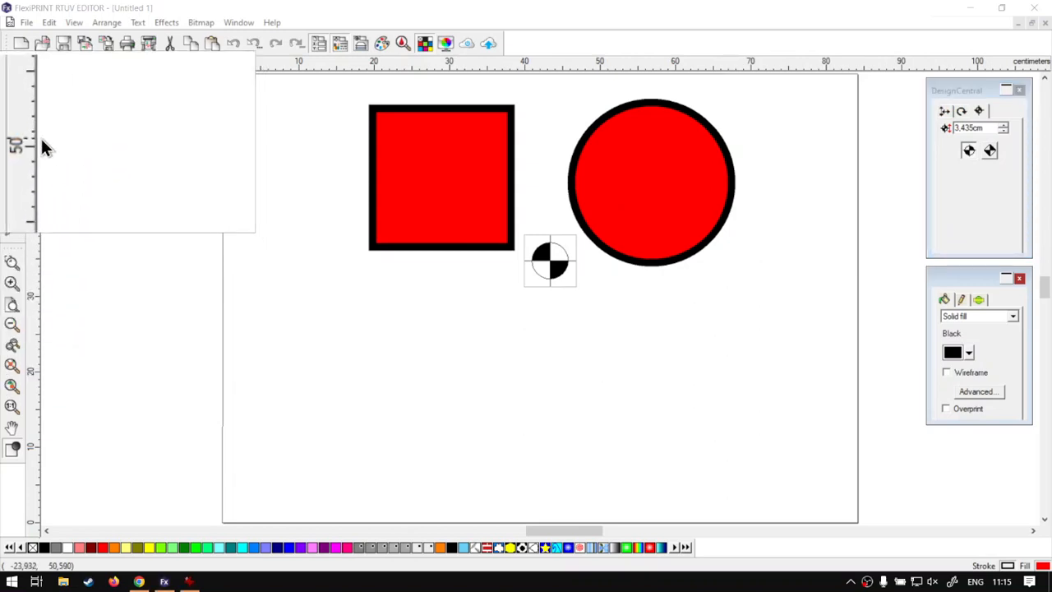
left_click(13, 154)
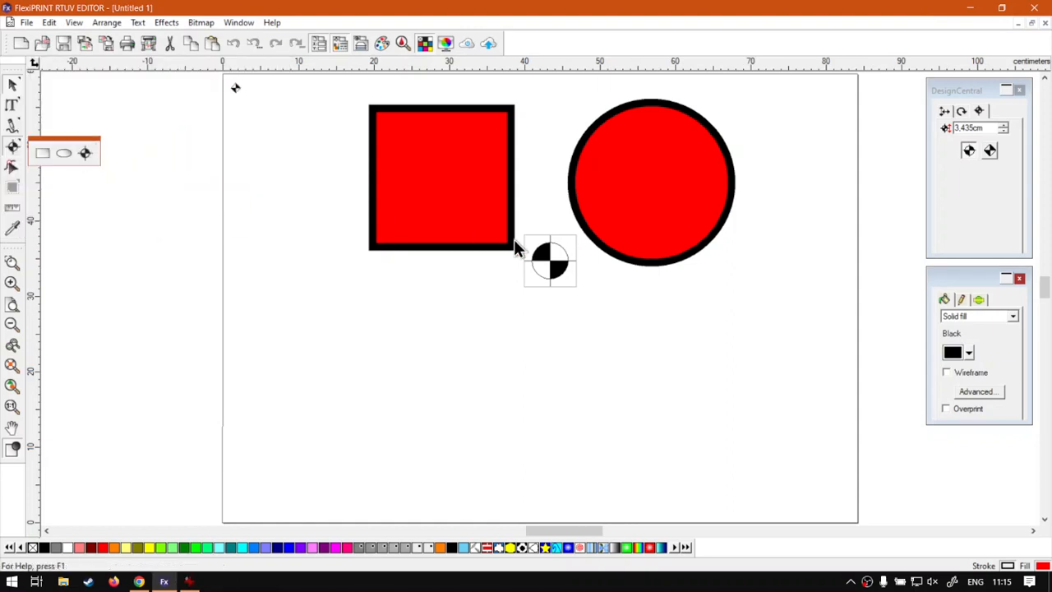
left_click(178, 115)
Reposition the square to be centred at about X 26.7, Y 43.6 cm and the circle at about X 58.3, Y 42.2 cm, and deselect everything.
left_click(12, 85)
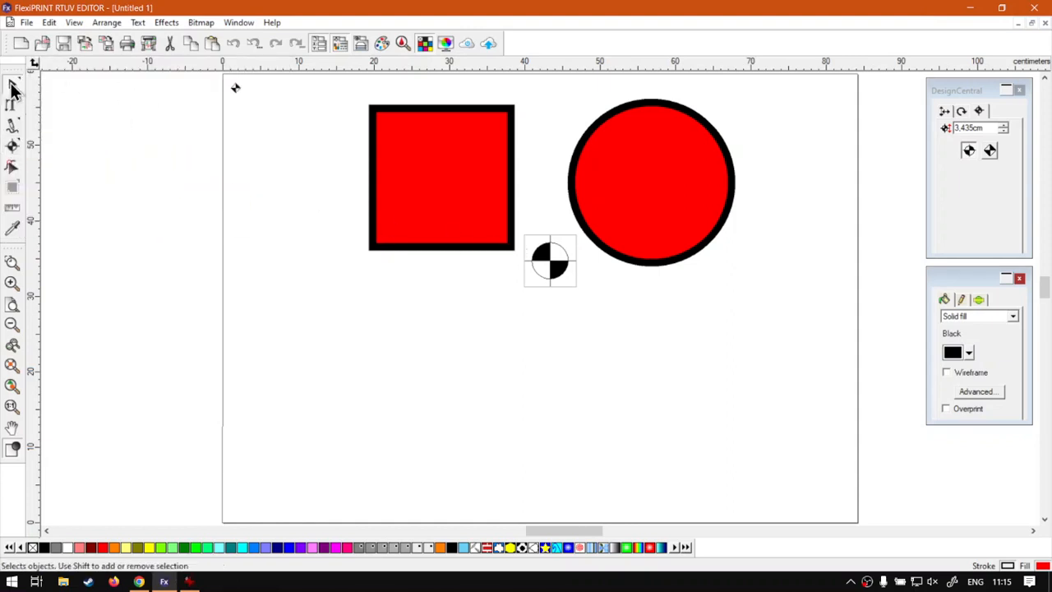
left_click(511, 176)
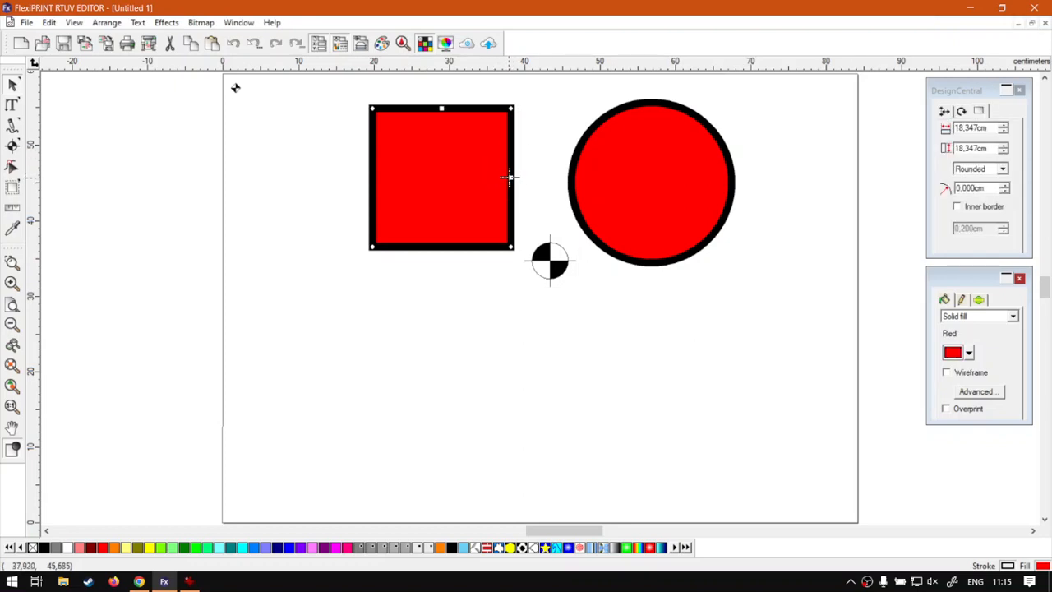
mouse_move(509, 106)
left_mouse_down()
mouse_move(511, 146)
mouse_move(512, 105)
left_mouse_up()
left_click_drag(447, 173, 429, 198)
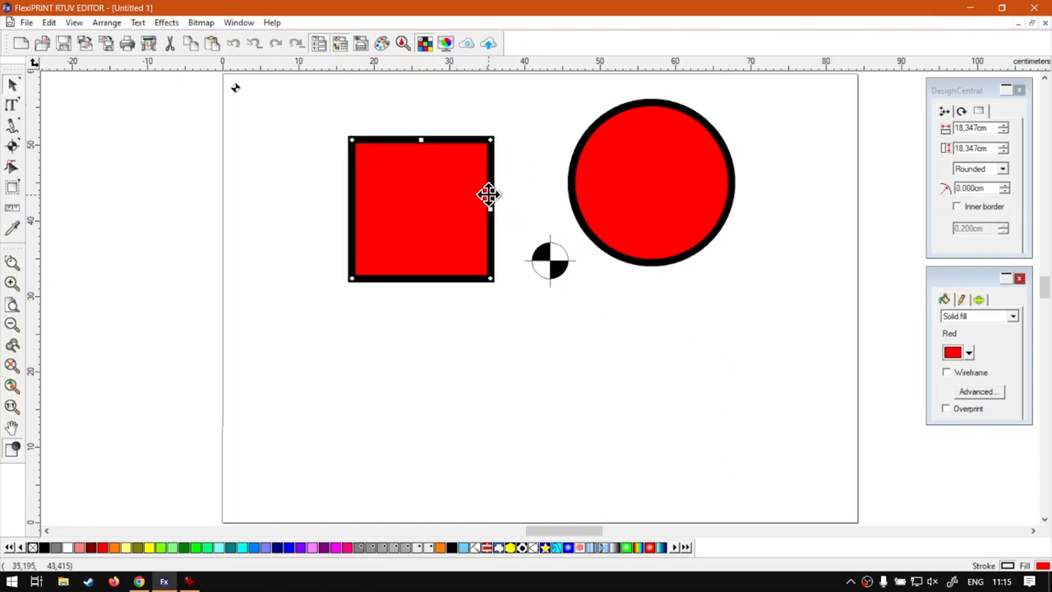
left_click_drag(619, 175, 629, 196)
left_click_drag(393, 202, 399, 178)
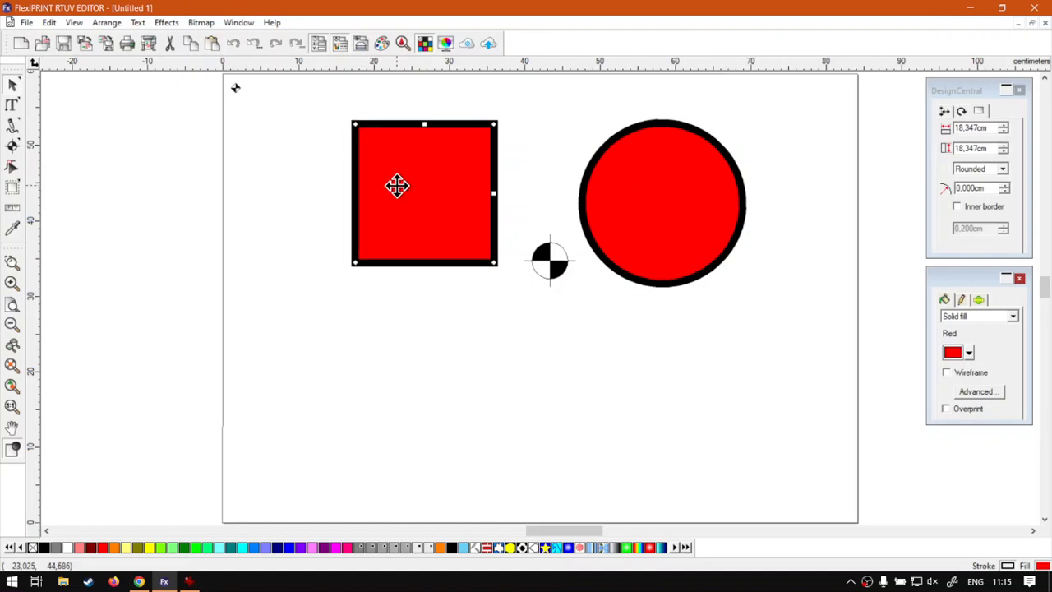
left_click(590, 341)
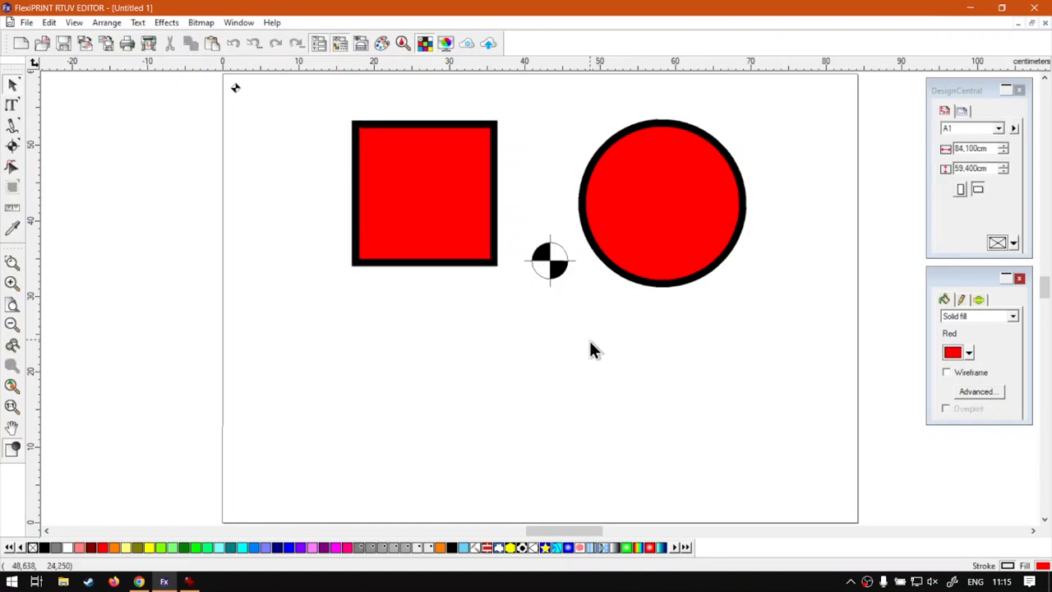
Switch to the Chrome browser and look over the training video list on the softwaretraining.co.za home page.
left_click(138, 581)
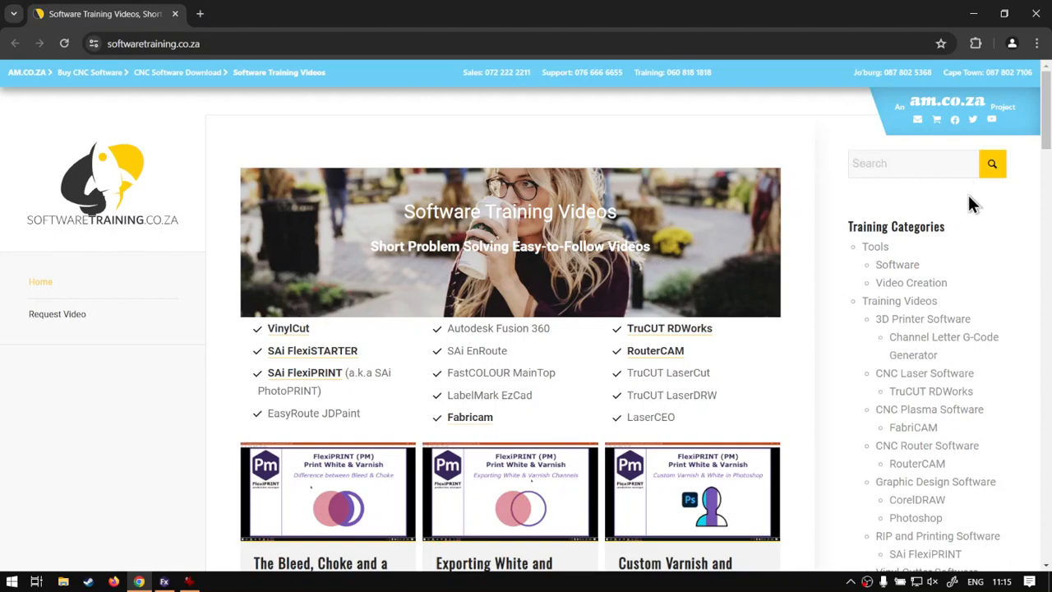
scroll(516, 493, "down", 3)
scroll(517, 485, "up", 3)
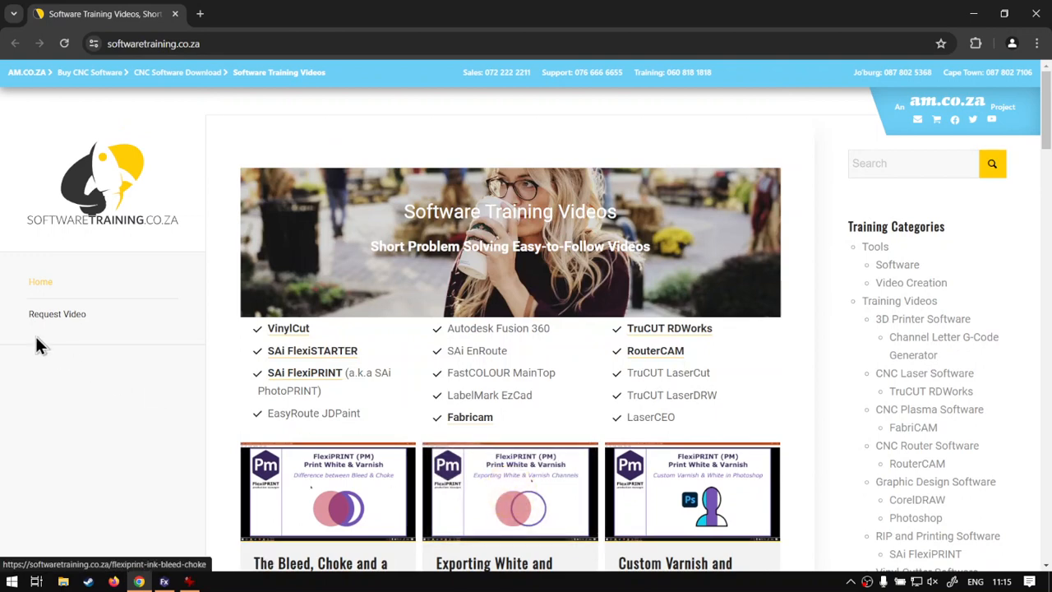